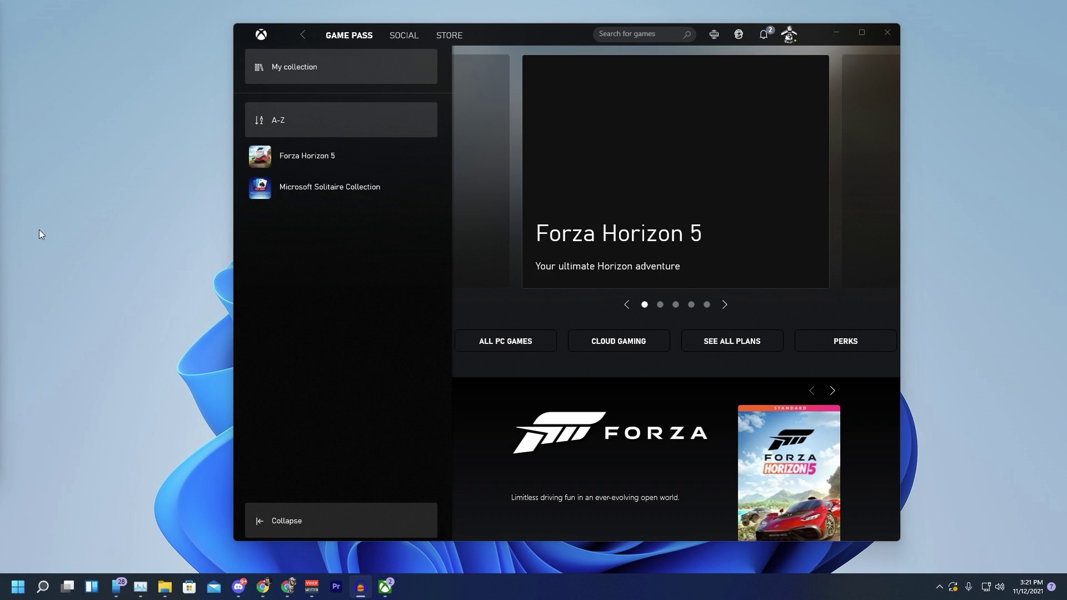
- Find Forza Horizon 5 in the Xbox app's installed game collection
{"action": "mouse_move", "coordinate": [293, 161]}
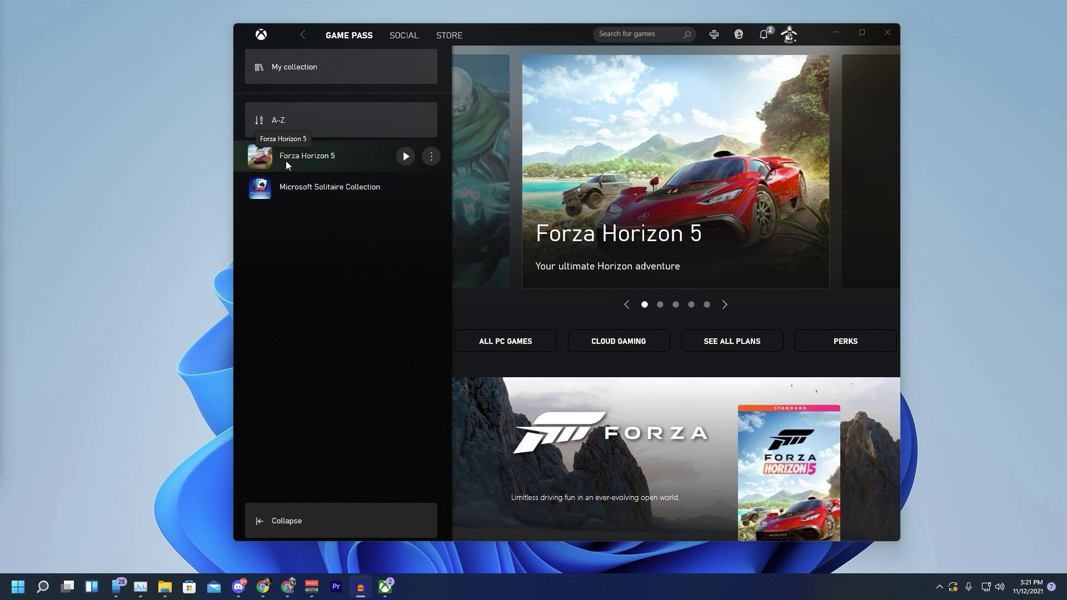
- Start Forza Horizon 5 with its Play button in the Xbox collection and let it run
{"action": "left_click", "coordinate": [406, 157]}
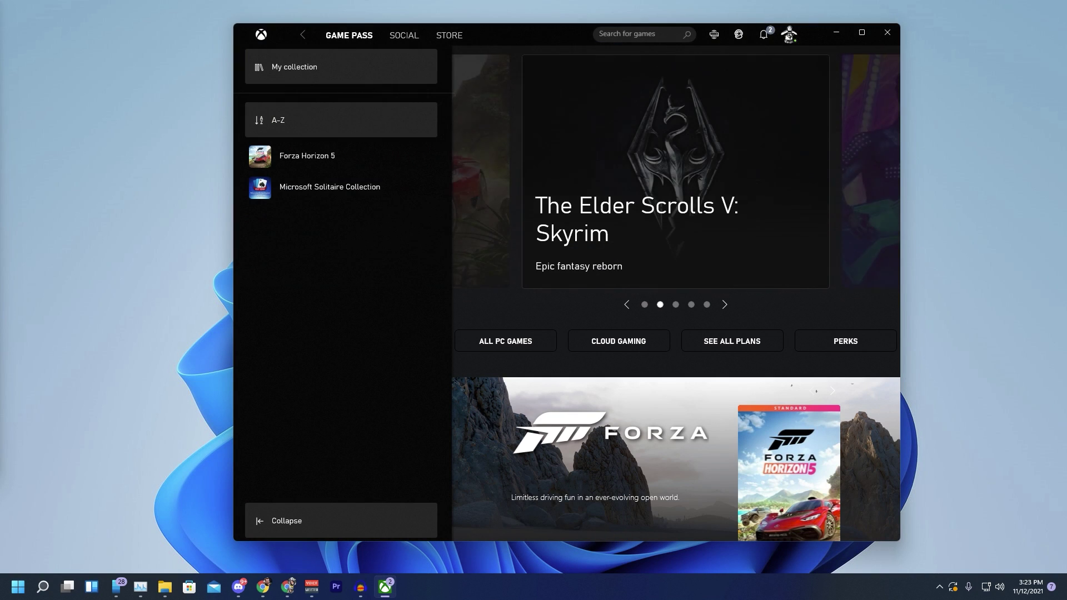
- Search Start for 'forza' and run the Forza Horizon 5 result as administrator
{"action": "left_click", "coordinate": [97, 438]}
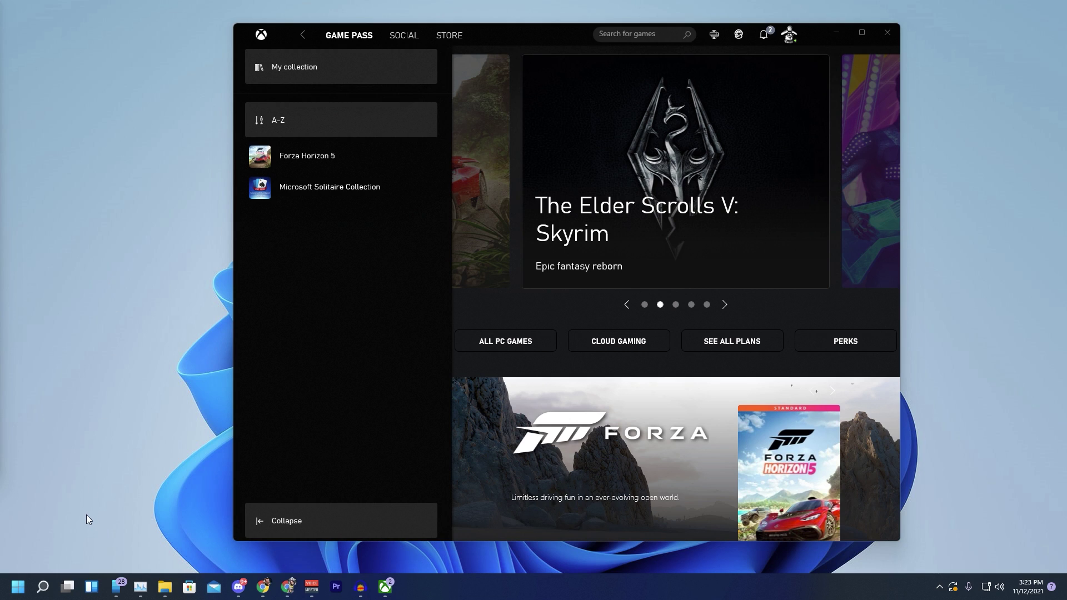
{"action": "mouse_move", "coordinate": [41, 586]}
{"action": "left_click", "coordinate": [43, 587]}
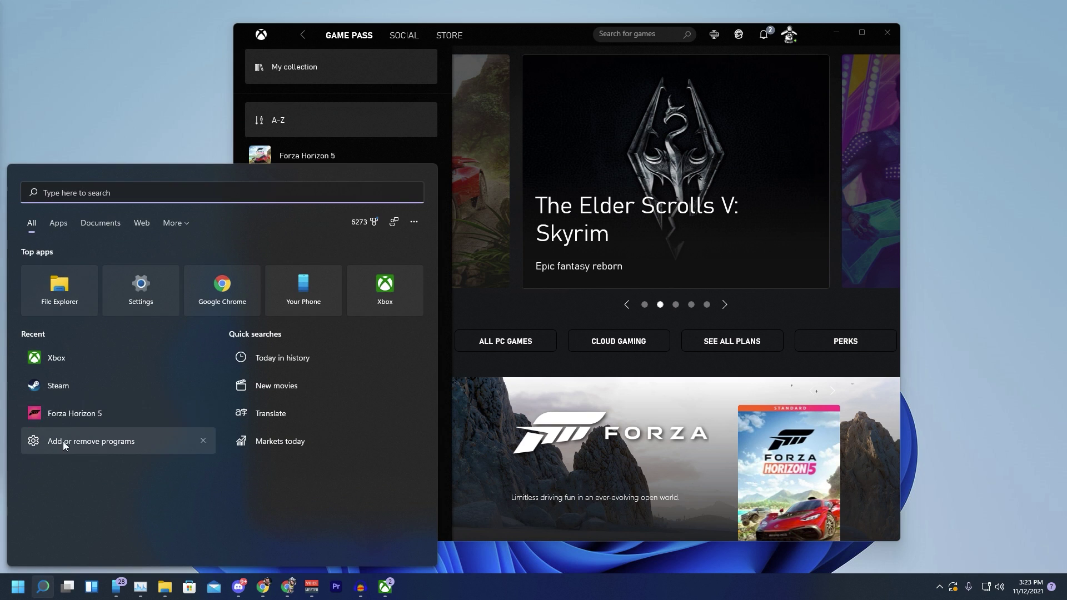
{"action": "right_click", "coordinate": [73, 412]}
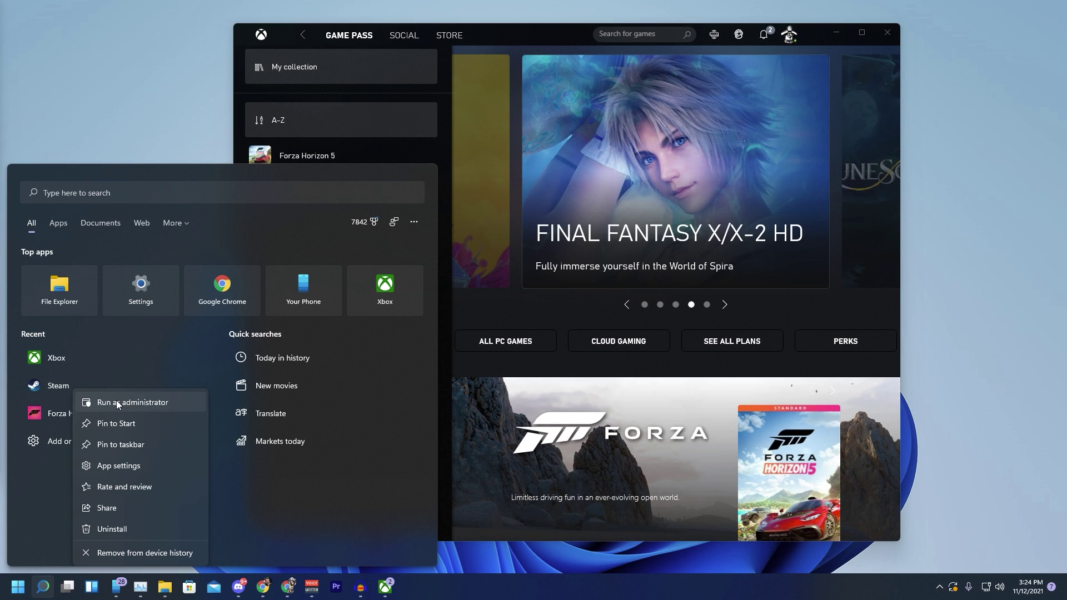
{"action": "right_click", "coordinate": [55, 418]}
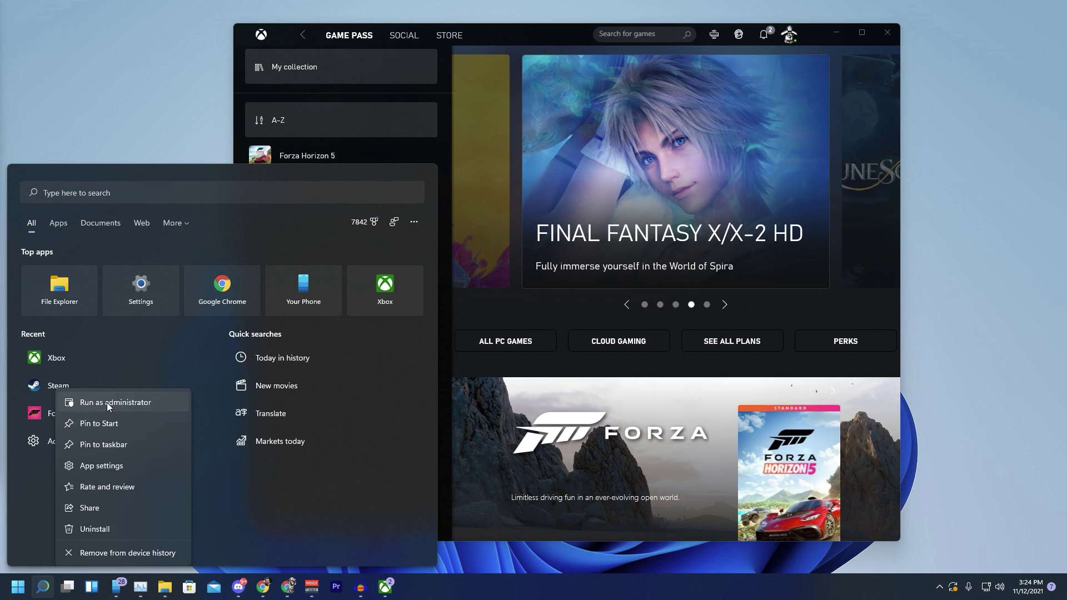
{"action": "left_click", "coordinate": [101, 191]}
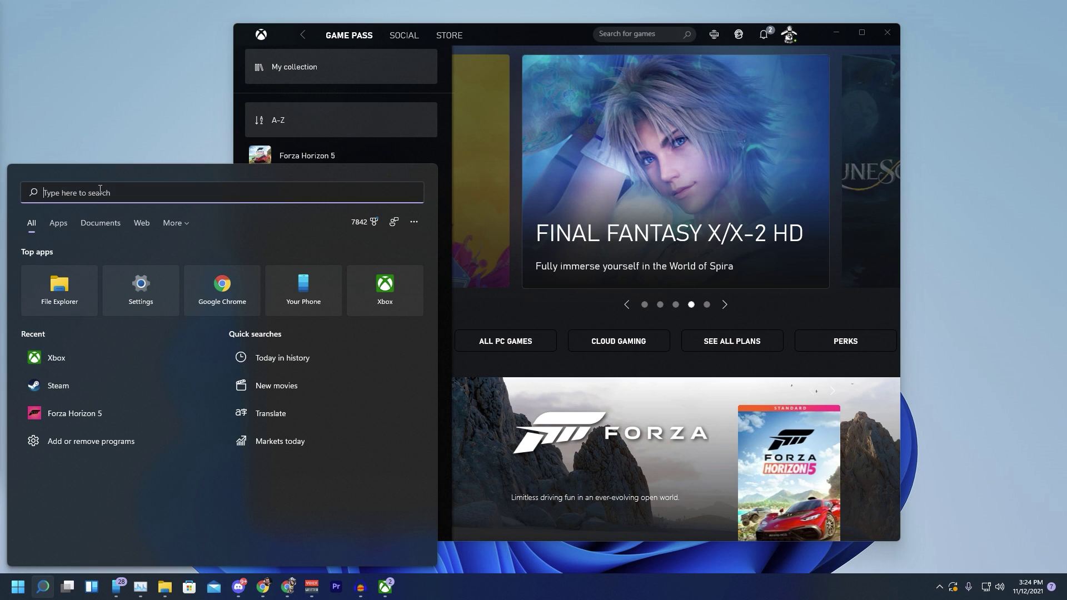
{"action": "key", "text": "BackSpace"}
{"action": "key", "text": "BackSpace"}
{"action": "key", "text": "BackSpace"}
{"action": "key", "text": "BackSpace"}
{"action": "key", "text": "BackSpace"}
{"action": "key", "text": "BackSpace"}
{"action": "key", "text": "BackSpace"}
{"action": "key", "text": "BackSpace"}
{"action": "key", "text": "BackSpace"}
{"action": "key", "text": "BackSpace"}
{"action": "key", "text": "BackSpace"}
{"action": "key", "text": "BackSpace"}
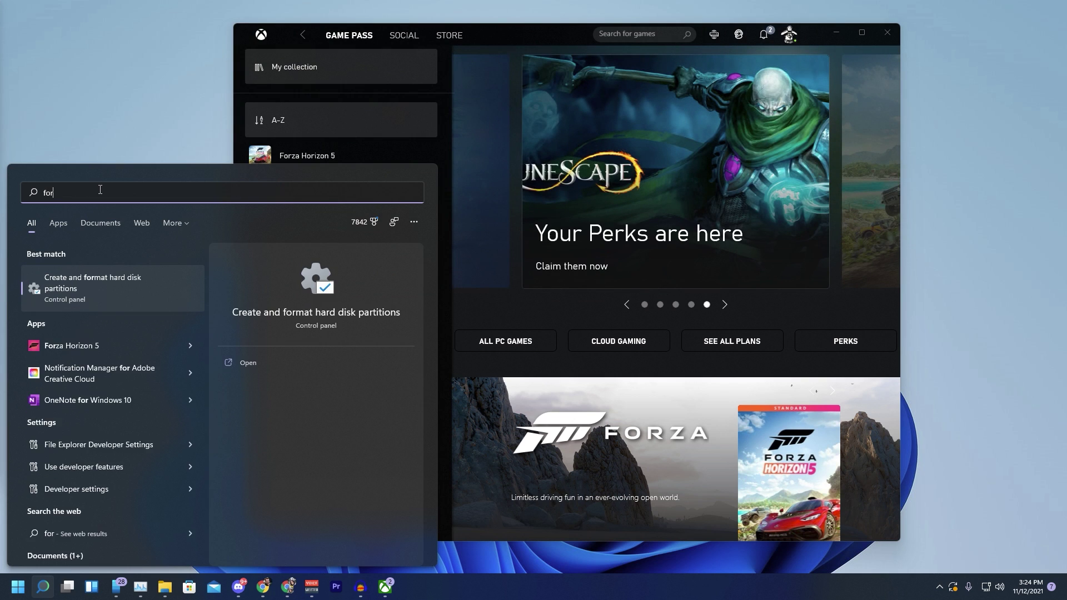
{"action": "type", "text": "za"}
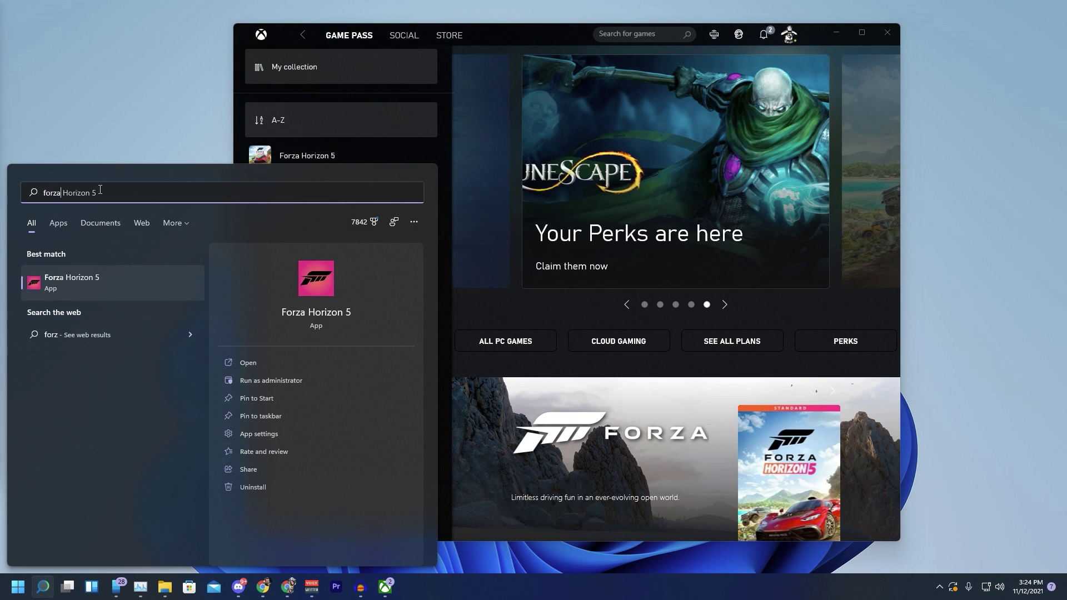
{"action": "right_click", "coordinate": [92, 279]}
{"action": "left_click", "coordinate": [121, 292]}
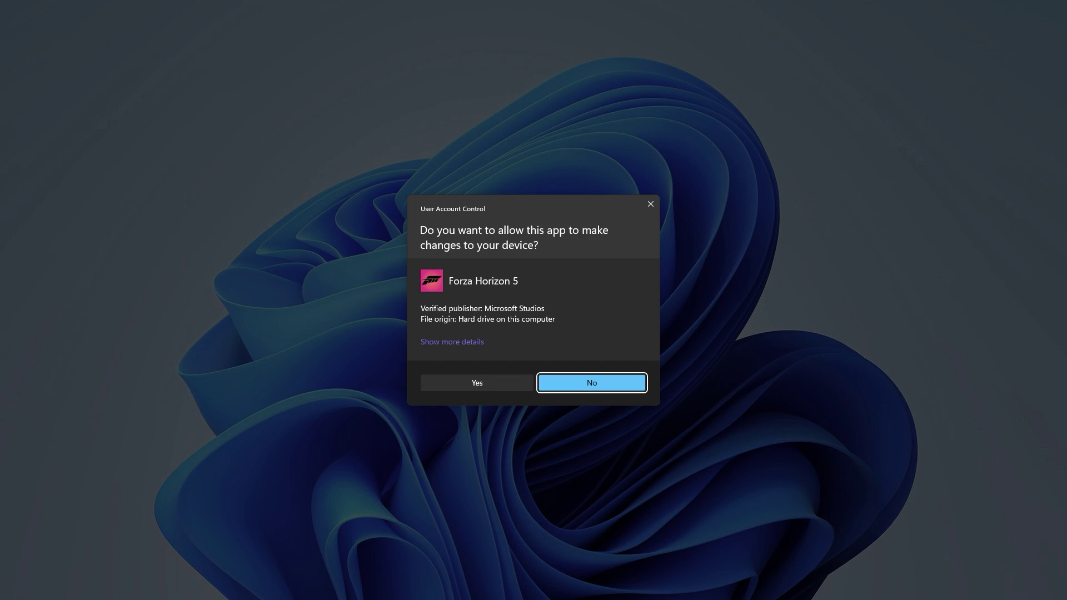
- Approve the User Account Control prompt so Forza Horizon 5 loads as administrator
{"action": "key", "text": "alt+y"}
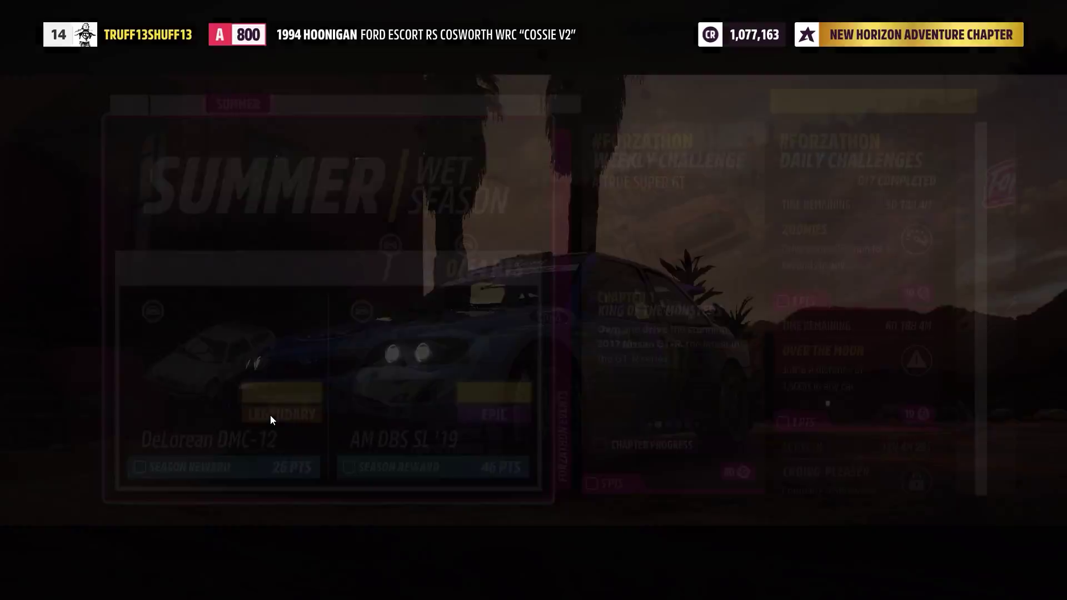
- Close the festival playlist and garage menus, then drive the car down the road toward Mulege
{"action": "key", "text": "Escape"}
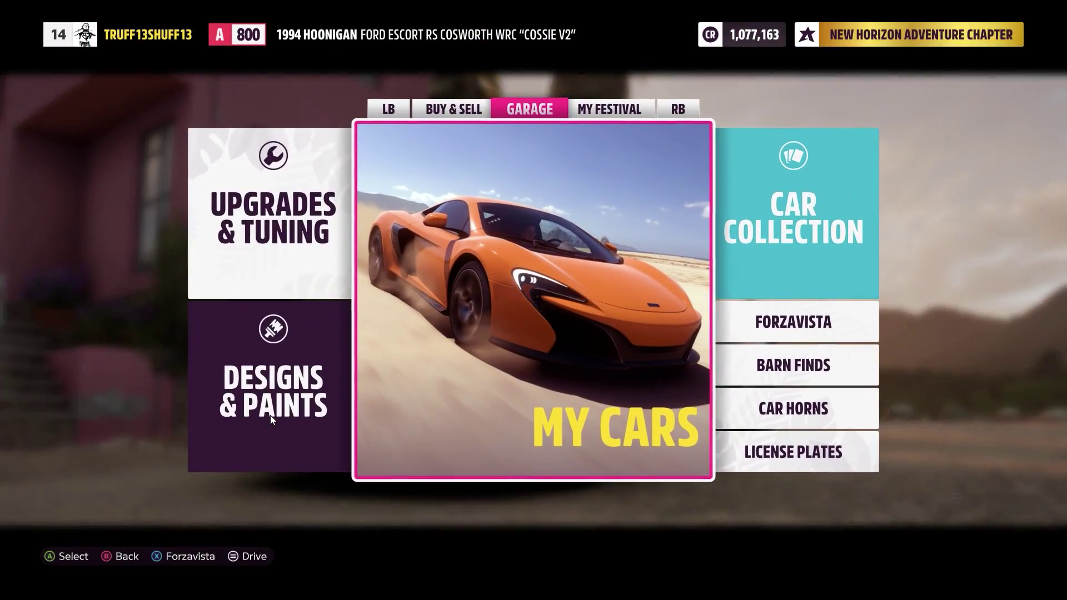
{"action": "key", "text": "Escape"}
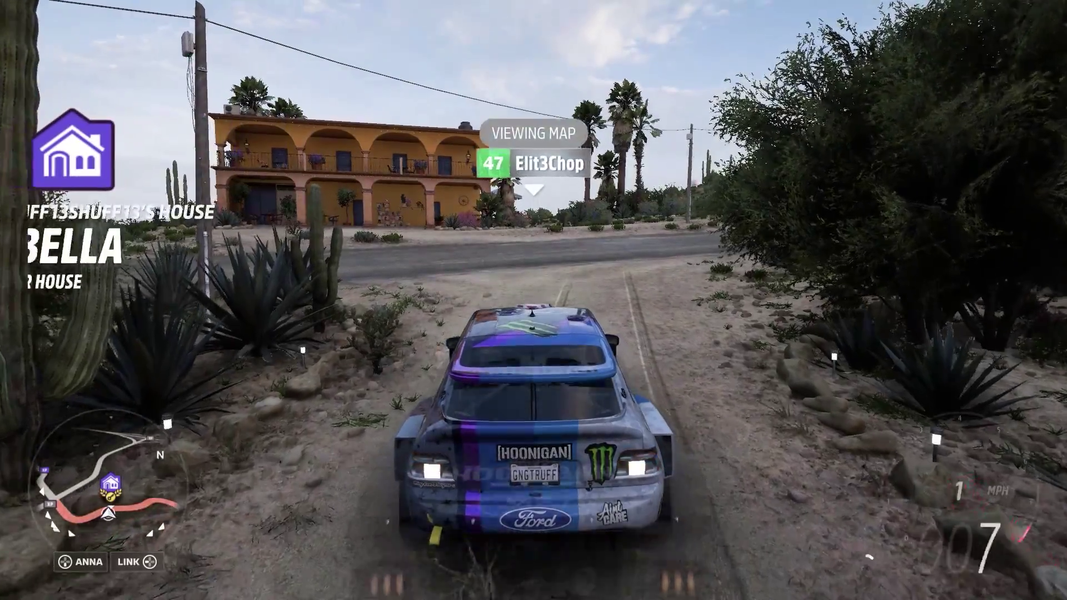
{"action": "key", "text": "w"}
{"action": "key", "text": "a"}
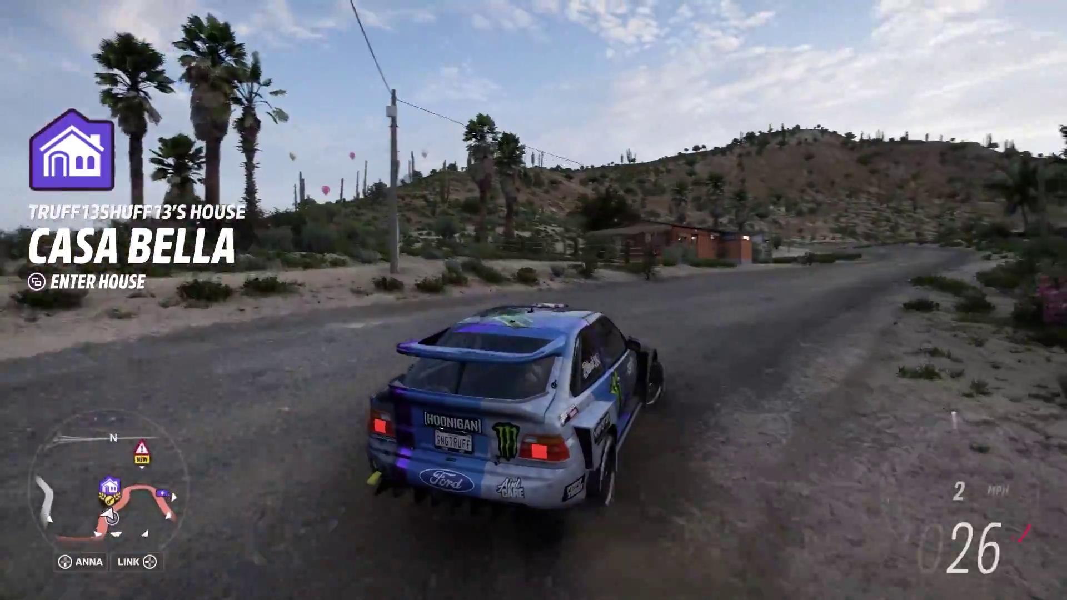
{"action": "key", "text": "d"}
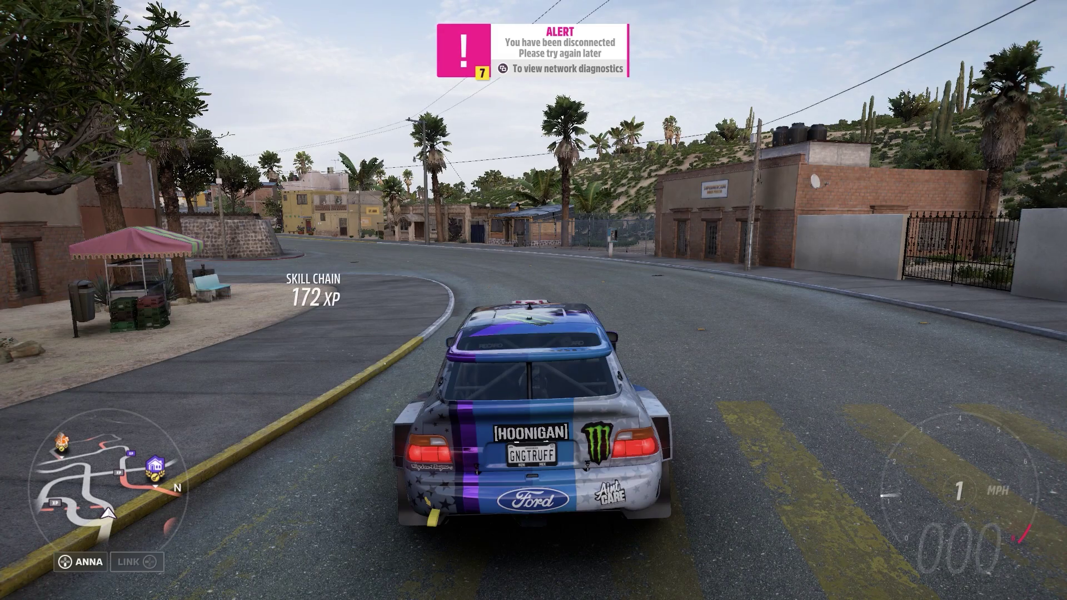
- Dismiss the disconnection notice and choose Exit to Desktop from the pause menu, confirming with Yes
{"action": "key", "text": "Escape"}
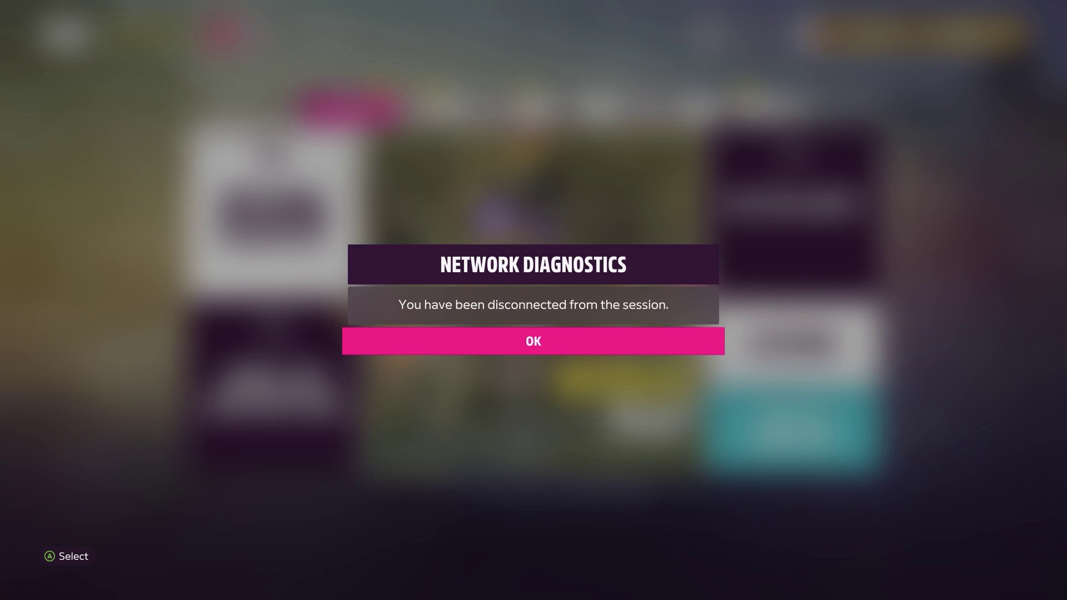
{"action": "key", "text": "Return"}
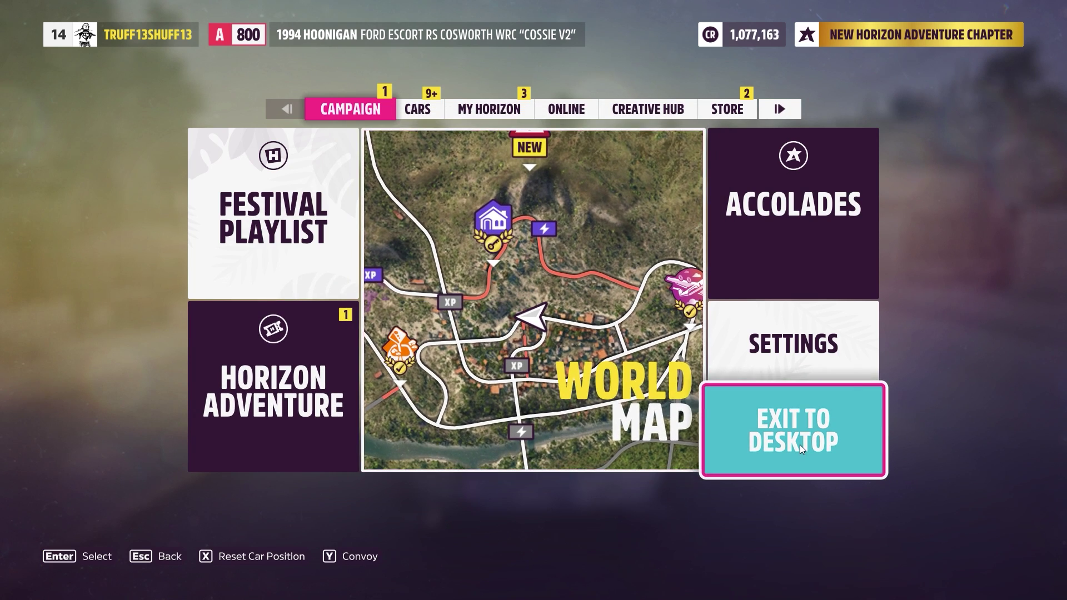
{"action": "left_click", "coordinate": [800, 445]}
{"action": "left_click", "coordinate": [543, 369]}
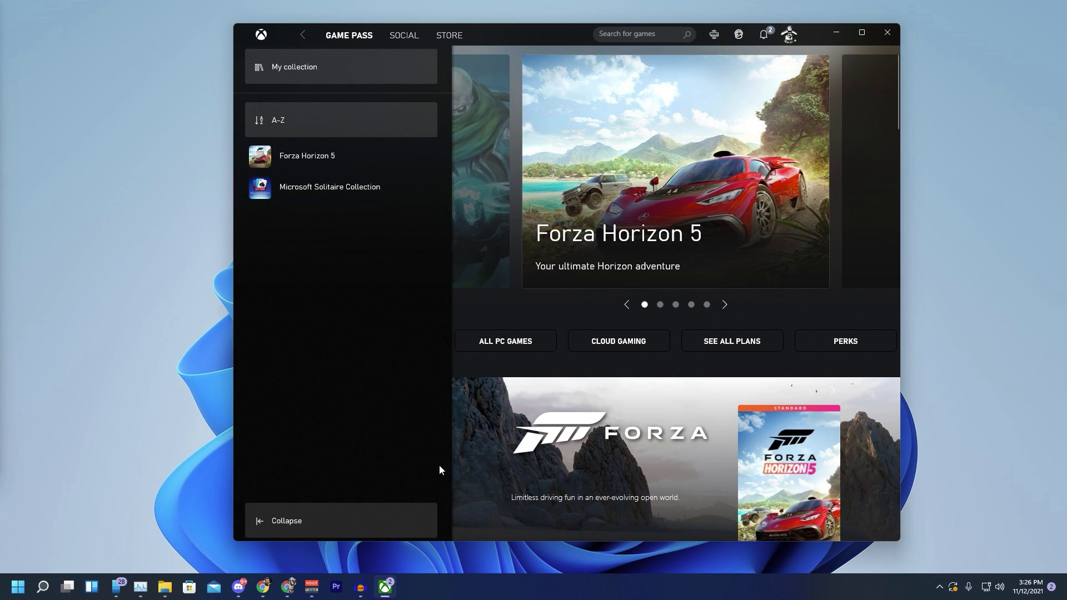
- Search Start for 'fire' and open the Windows Defender Firewall Control Panel page
{"action": "left_click", "coordinate": [41, 590]}
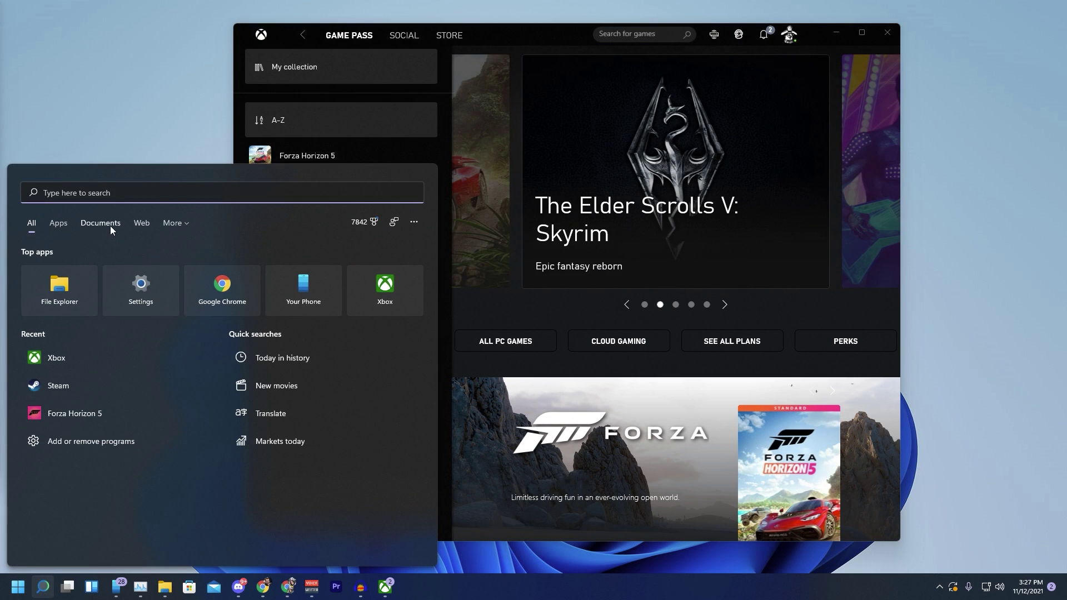
{"action": "type", "text": "fire"}
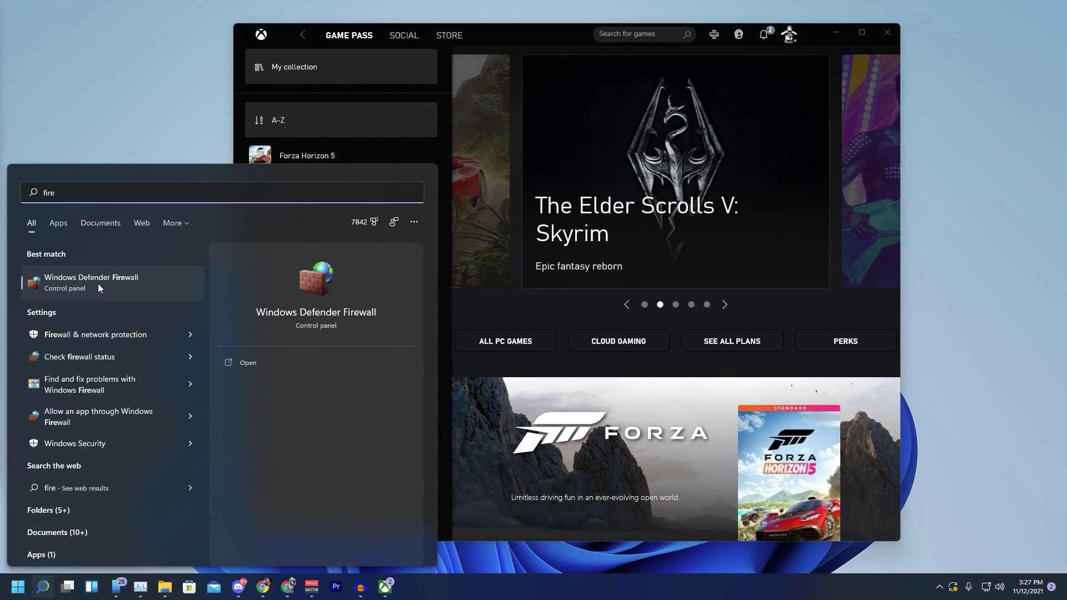
{"action": "left_click", "coordinate": [98, 284]}
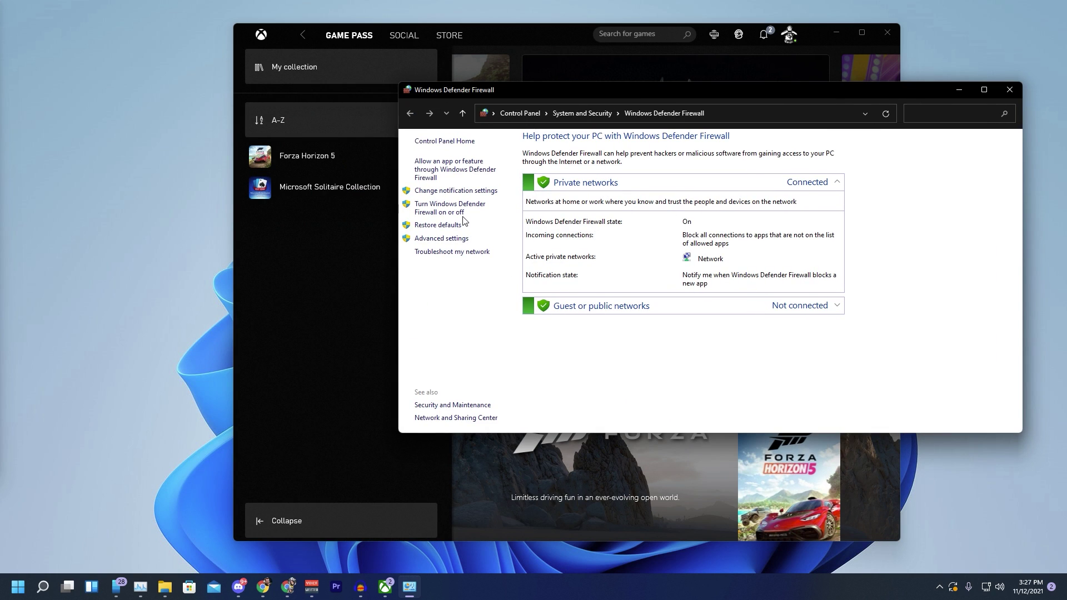
- Select Turn off for both Private and Public network settings and confirm with OK
{"action": "left_click", "coordinate": [460, 211]}
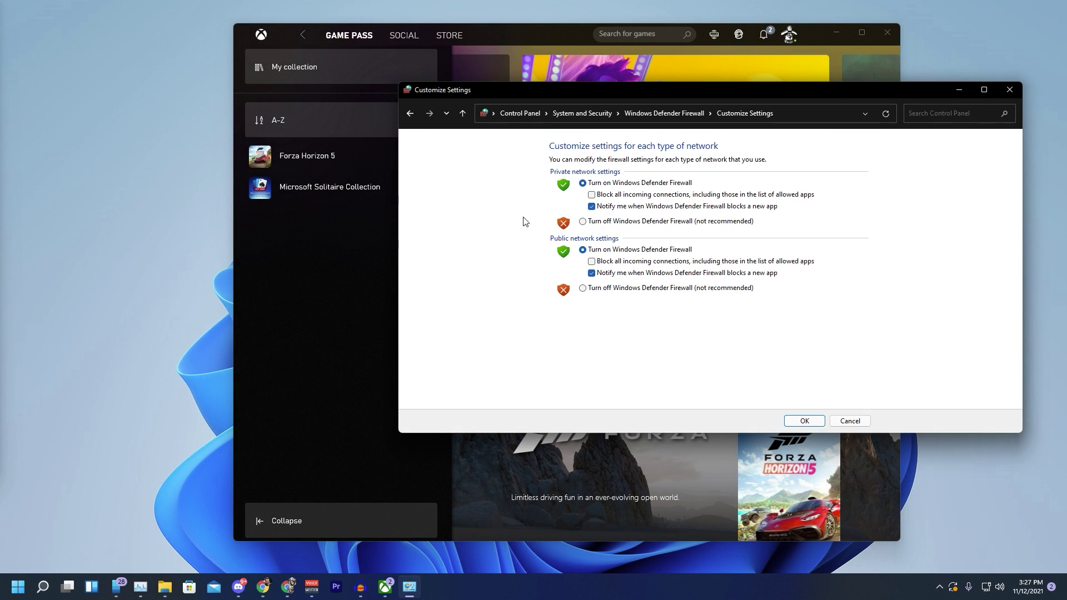
{"action": "left_click", "coordinate": [582, 222]}
{"action": "left_click", "coordinate": [582, 288]}
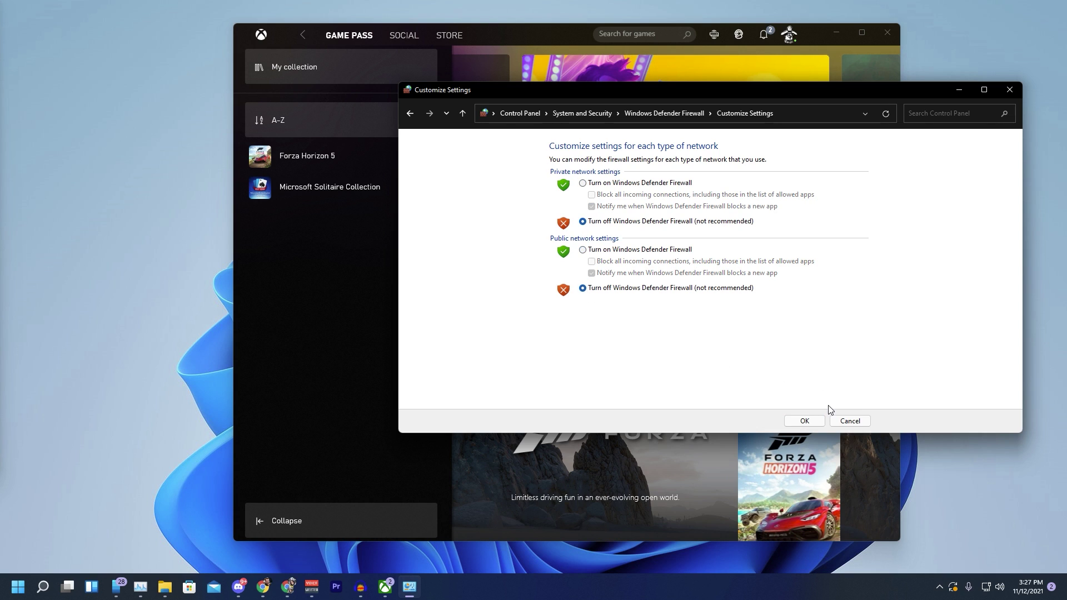
{"action": "left_click", "coordinate": [808, 422]}
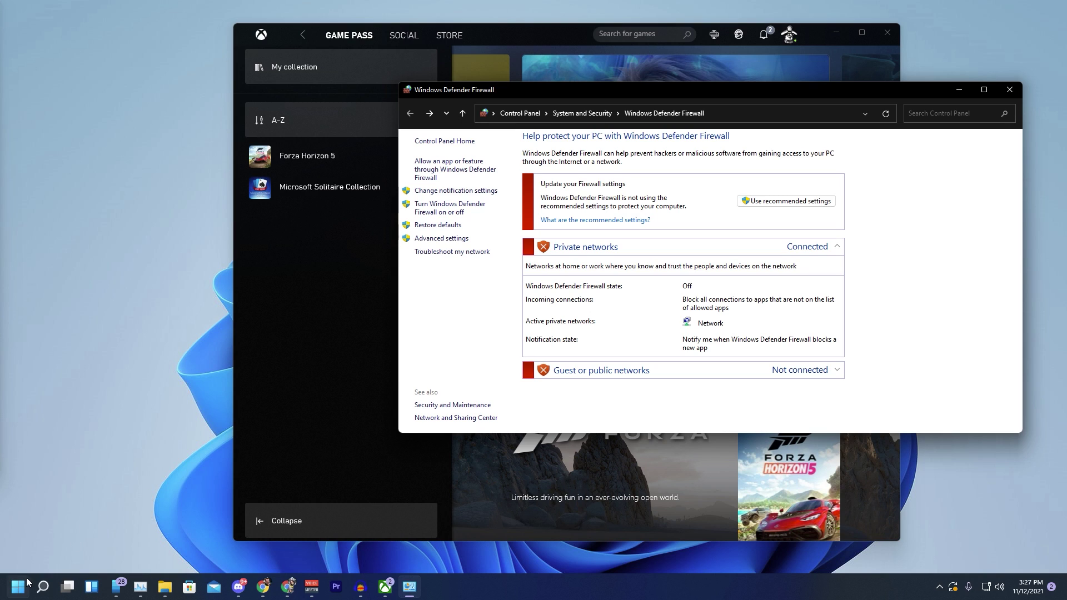
- Search Start for 'secur' and launch the Windows Security app
{"action": "left_click", "coordinate": [43, 587]}
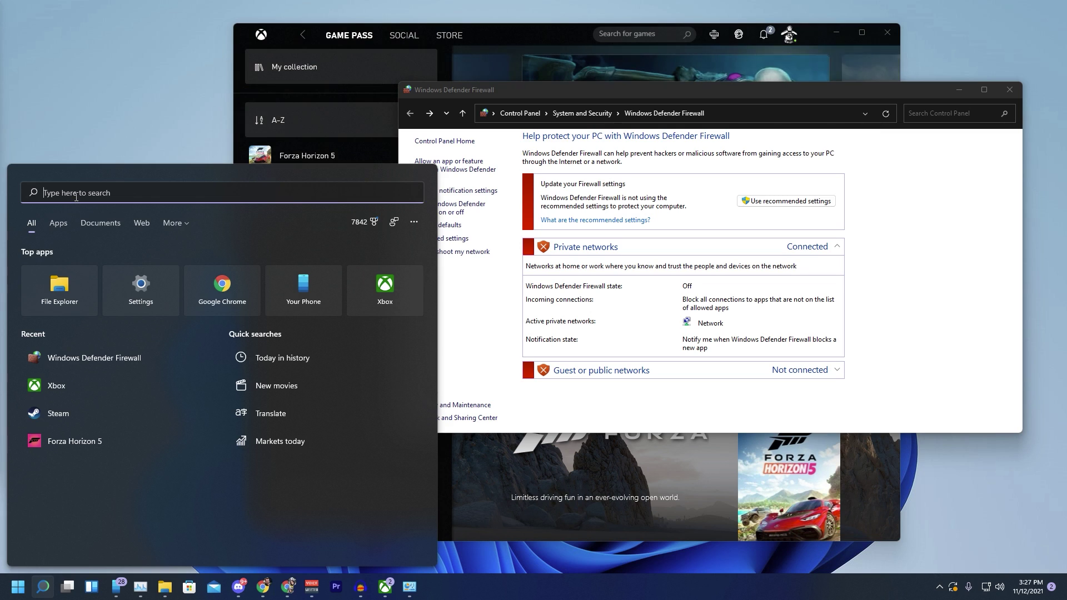
{"action": "type", "text": "defe"}
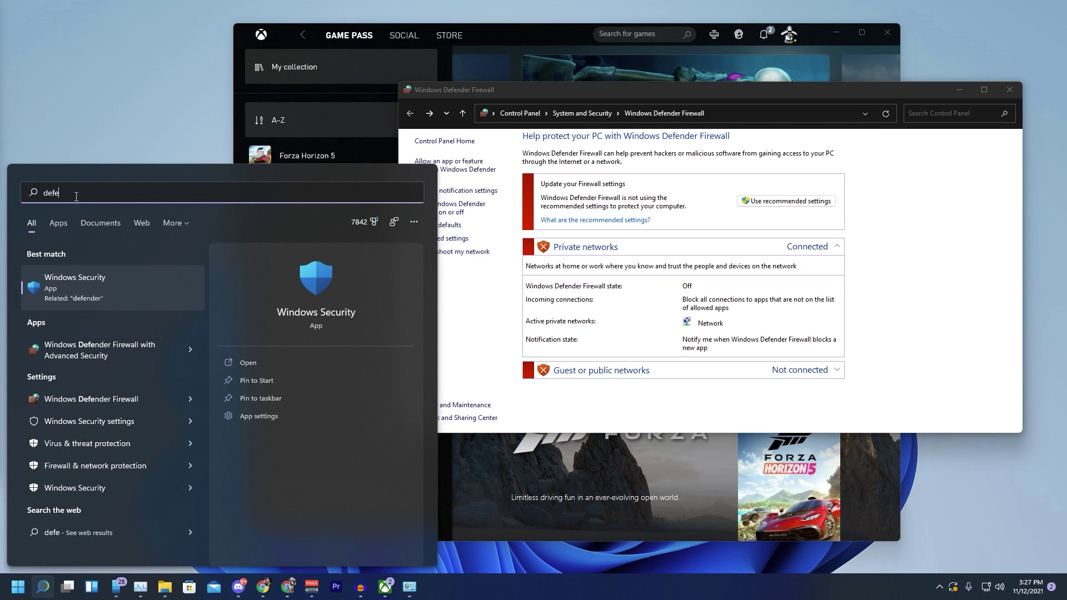
{"action": "key", "text": "BackSpace"}
{"action": "key", "text": "BackSpace"}
{"action": "key", "text": "BackSpace"}
{"action": "key", "text": "BackSpace"}
{"action": "type", "text": "secur"}
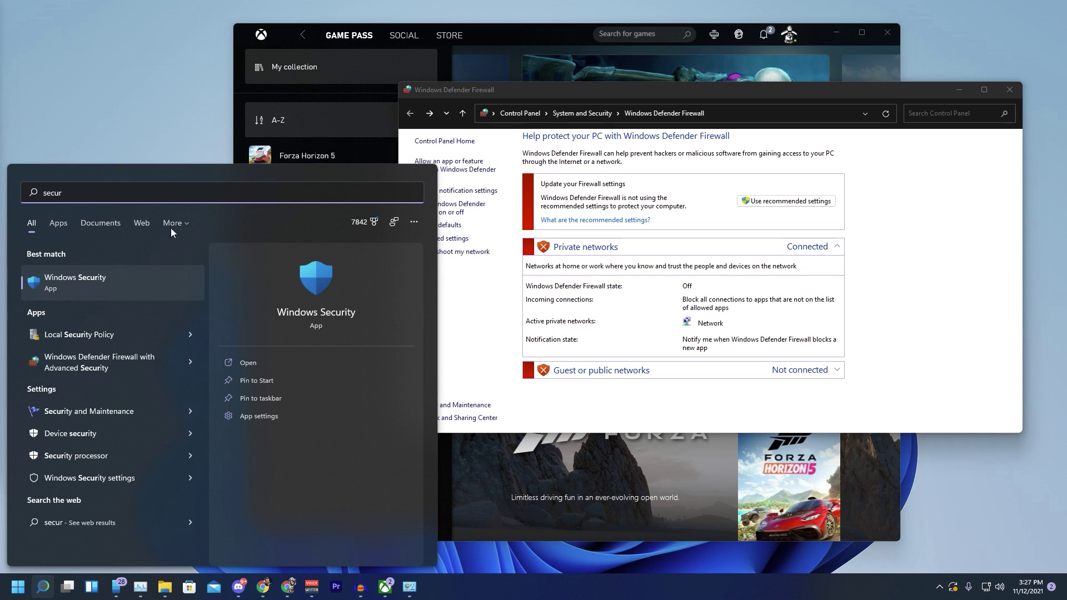
{"action": "left_click", "coordinate": [91, 289]}
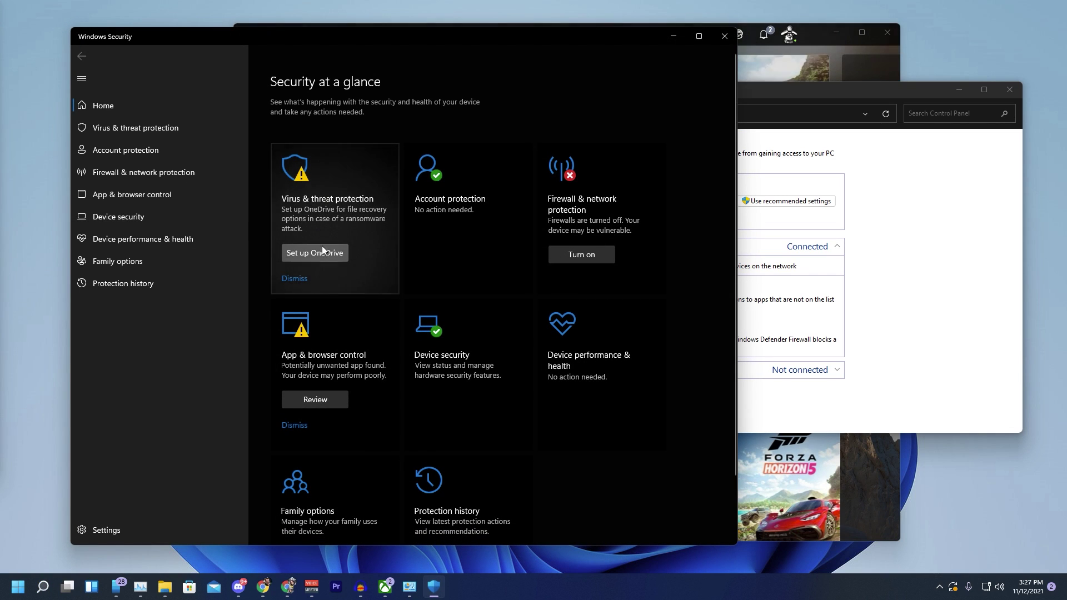
- Under Virus & threat protection settings, toggle Real-time protection Off and approve the UAC prompt
{"action": "left_click", "coordinate": [361, 201]}
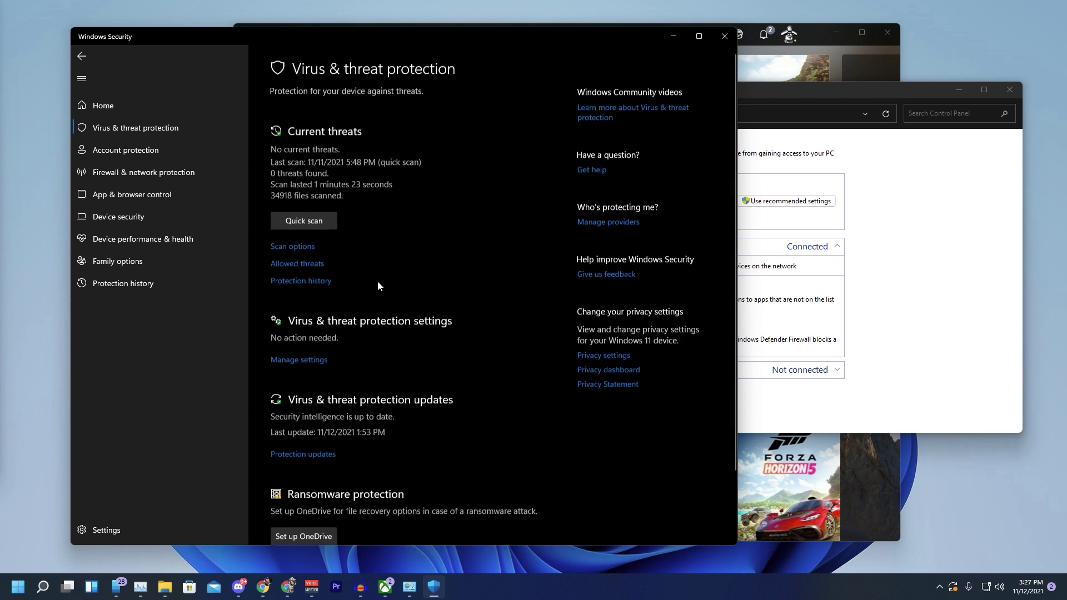
{"action": "left_click", "coordinate": [312, 360]}
{"action": "left_click", "coordinate": [287, 204]}
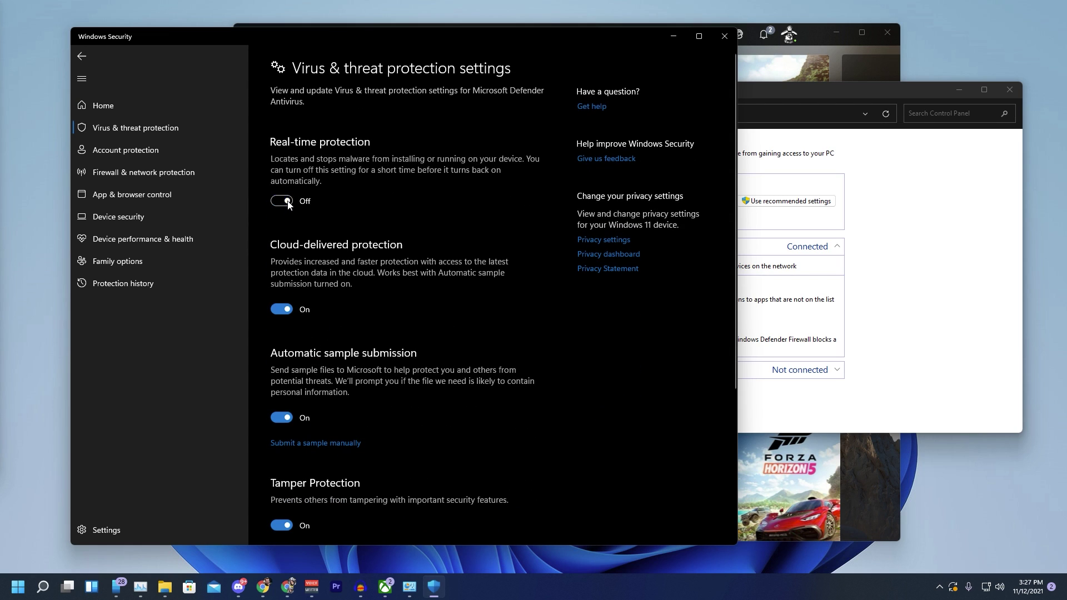
{"action": "key", "text": "alt+y"}
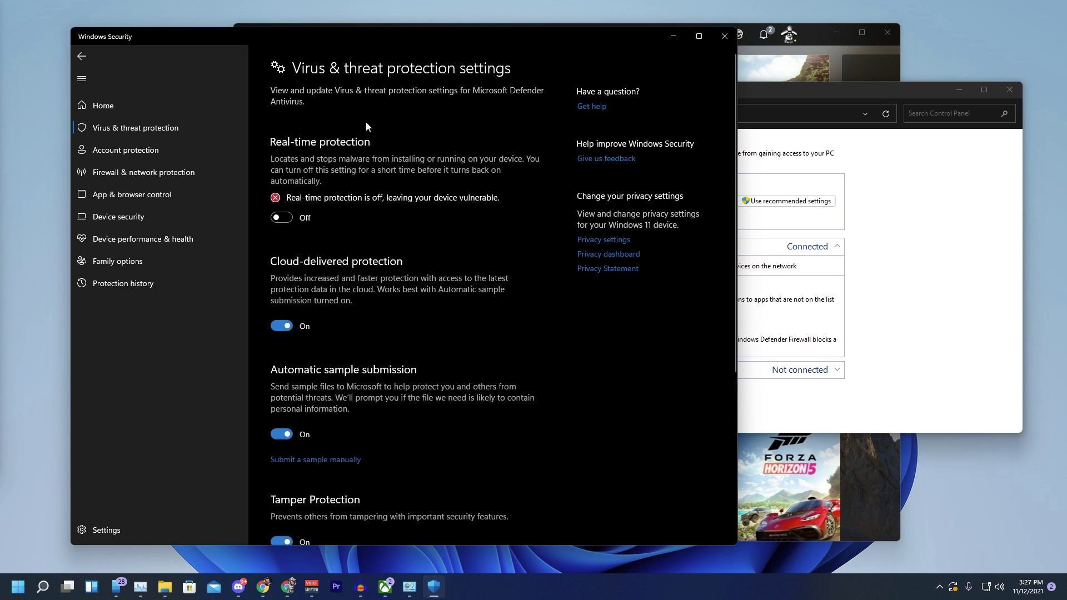
{"action": "key", "text": "alt+F4"}
{"action": "key", "text": "alt+Tab"}
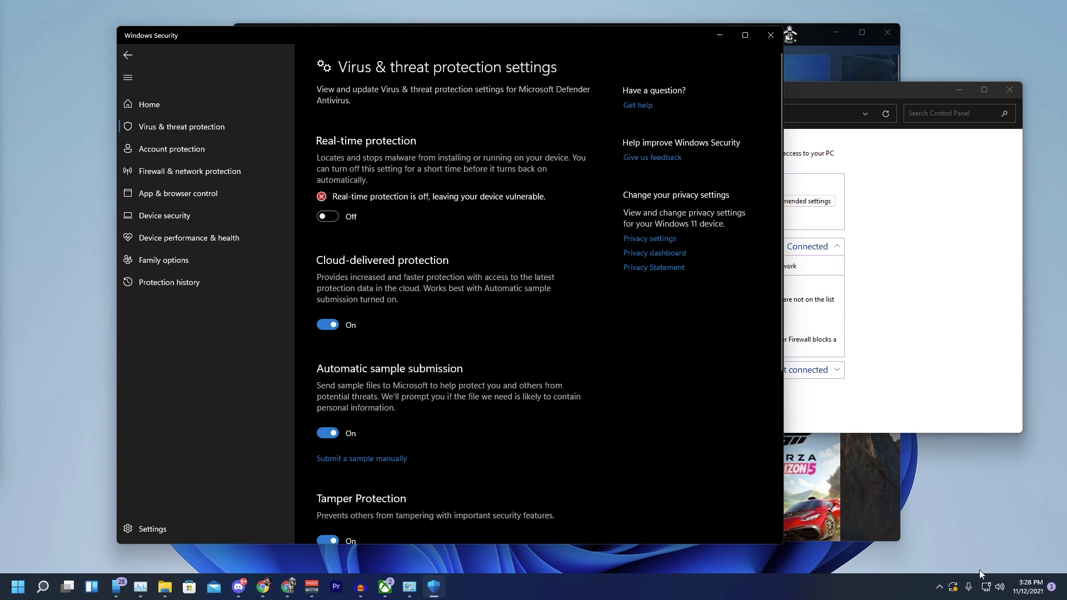
- Review the pending Windows Update restart, then minimize Settings and return to the Firewall window
{"action": "left_click", "coordinate": [939, 585]}
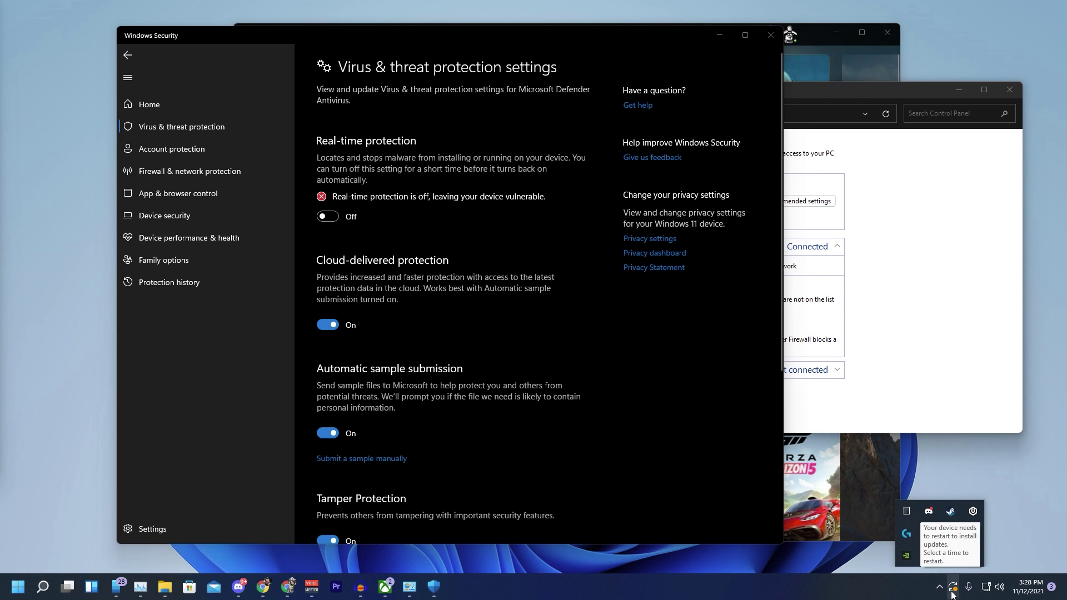
{"action": "left_click", "coordinate": [951, 591]}
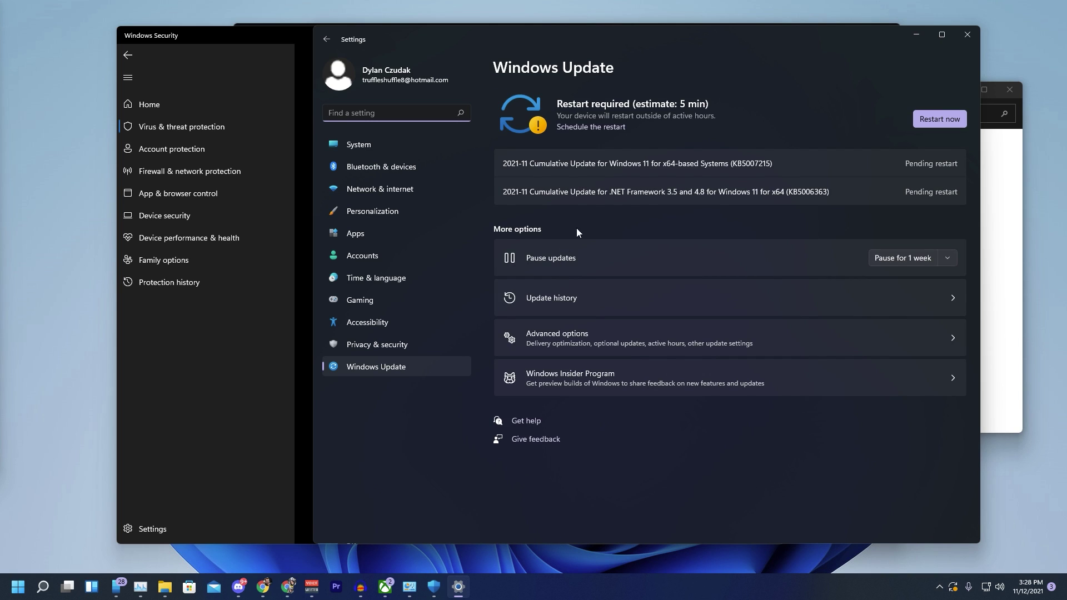
{"action": "left_click", "coordinate": [918, 35]}
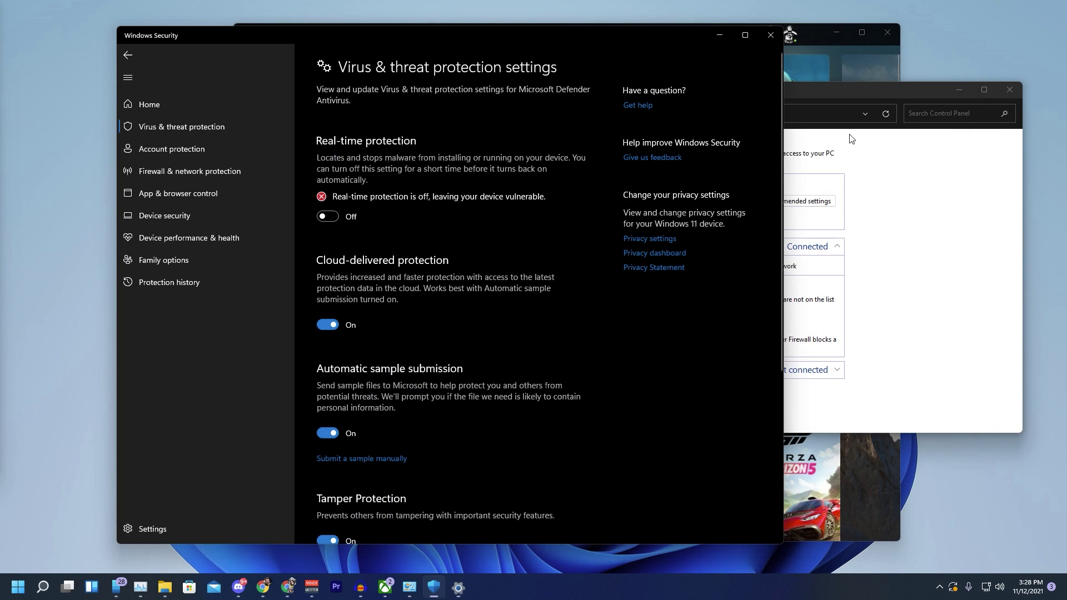
{"action": "left_click", "coordinate": [939, 356]}
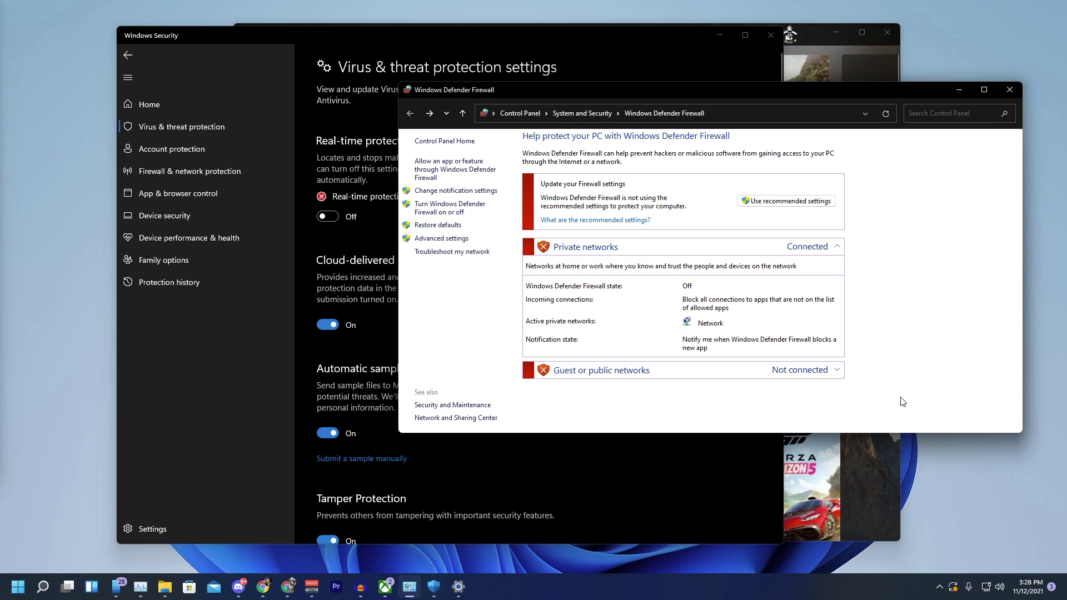
- Launch GeForce Experience from the NVIDIA tray icon and confirm Game Ready Driver 496.49 on Drivers
{"action": "left_click", "coordinate": [939, 587]}
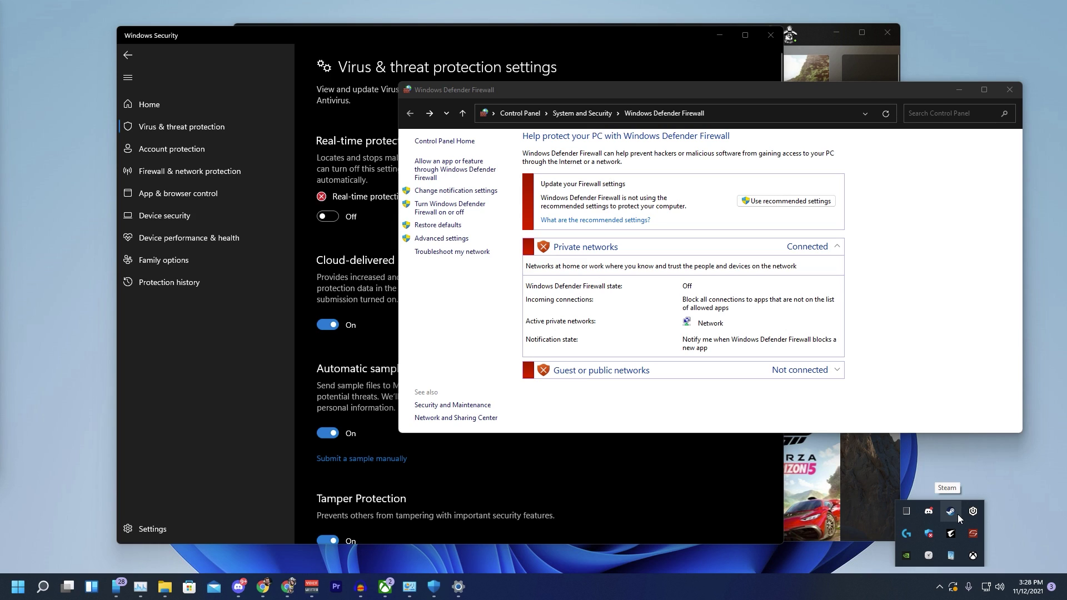
{"action": "right_click", "coordinate": [906, 555]}
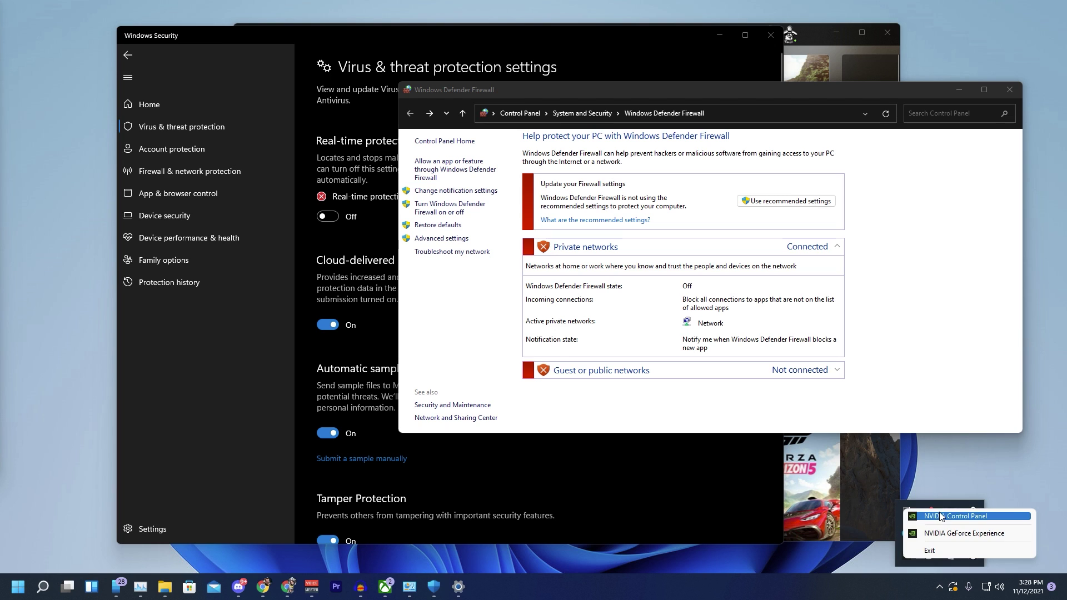
{"action": "left_click", "coordinate": [945, 535]}
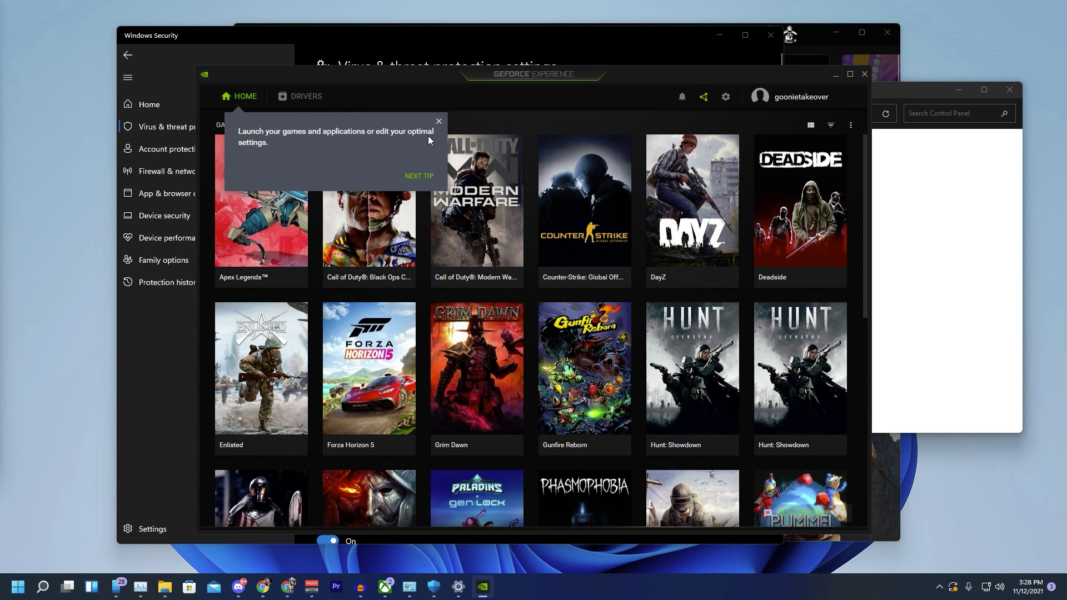
{"action": "left_click", "coordinate": [440, 122]}
{"action": "left_click", "coordinate": [300, 96]}
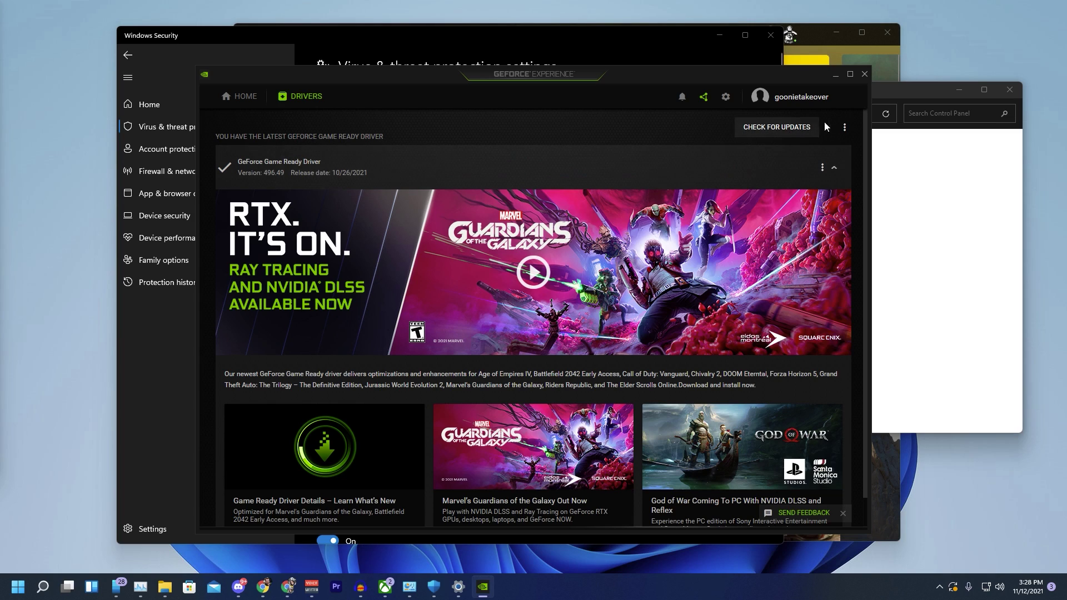
- Close GeForce Experience to return to the Windows Defender Firewall page showing Off
{"action": "left_click", "coordinate": [865, 73]}
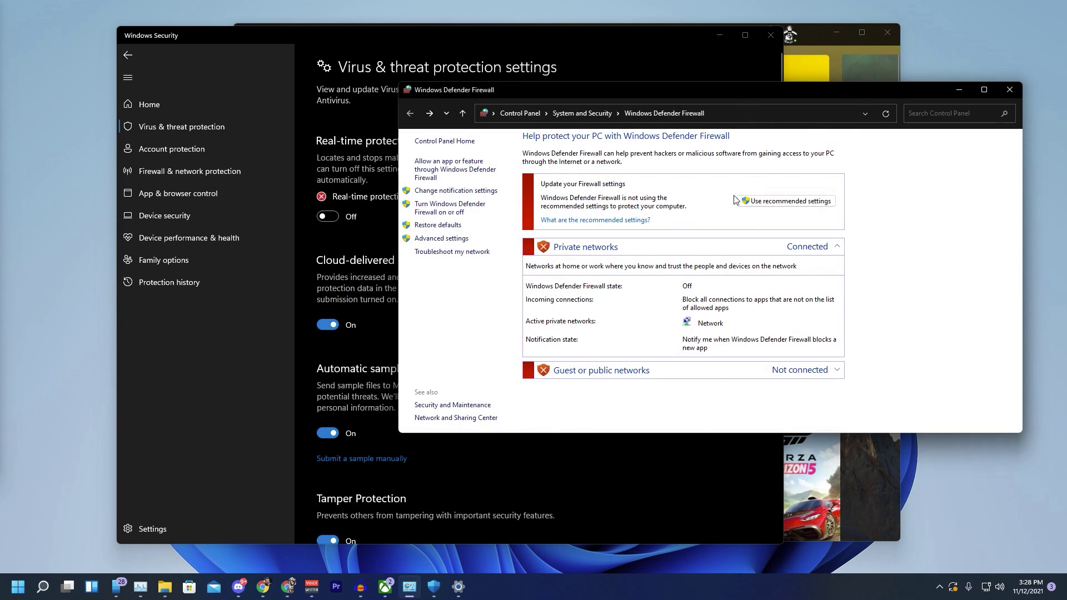